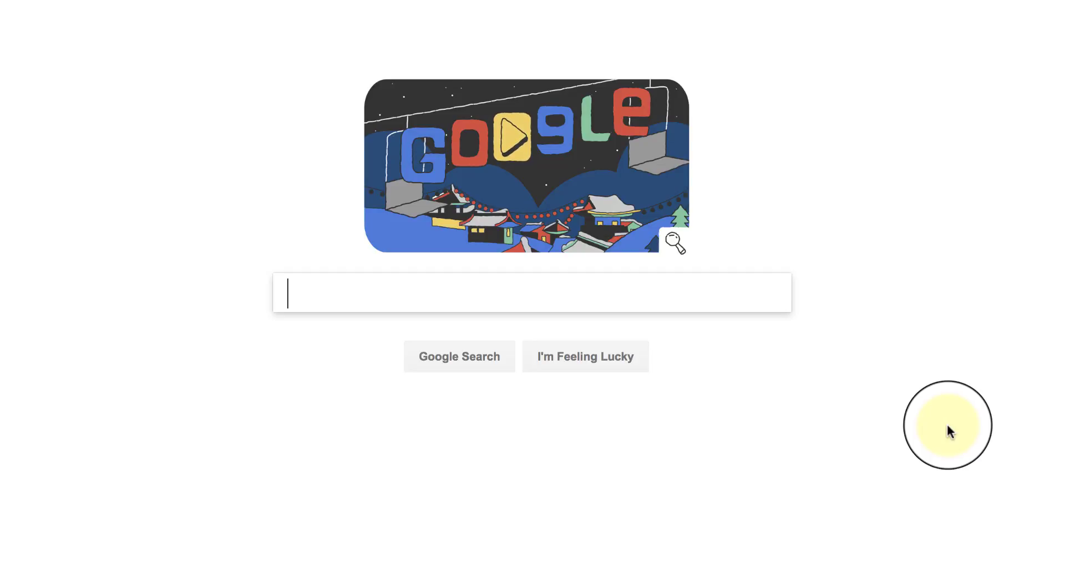
Step: Run a Google search for 'fotospeed' in Safari
text(foto)
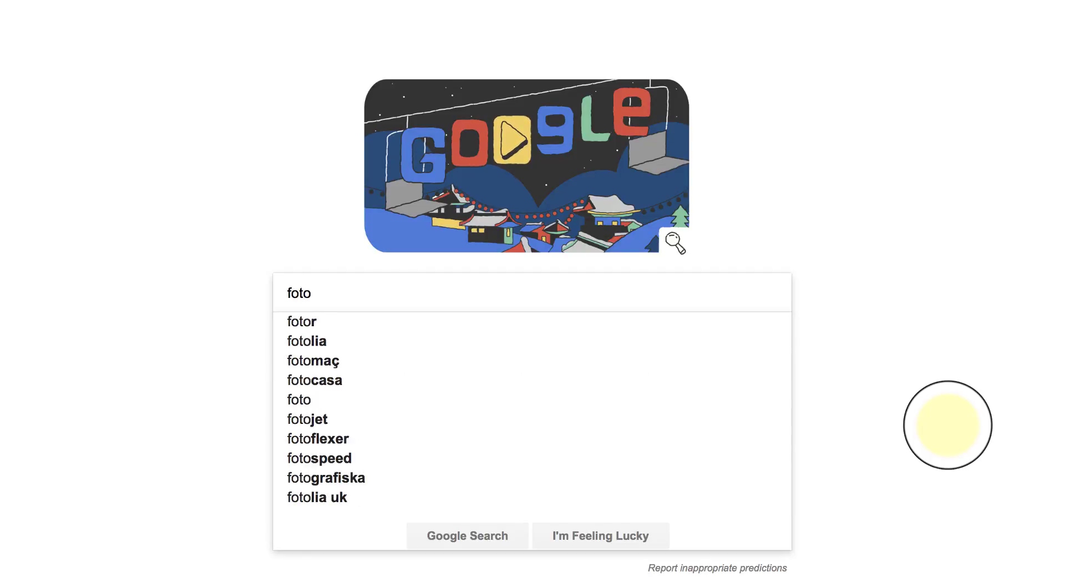
text(speed)
key(Return)
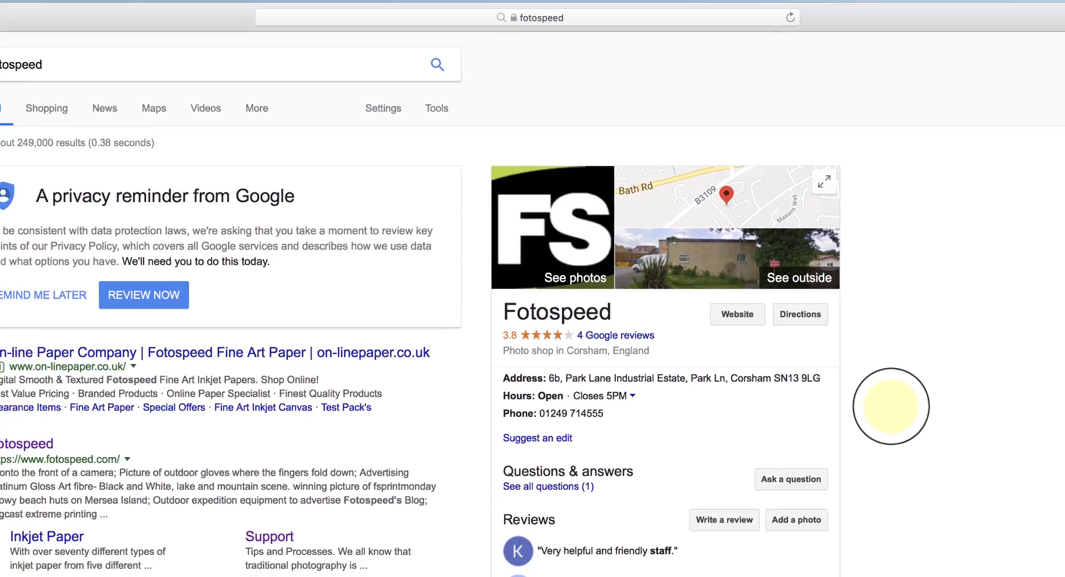
Step: Go from the Fotospeed result to its Support page and open Generic Printer Profiles
click(50, 428)
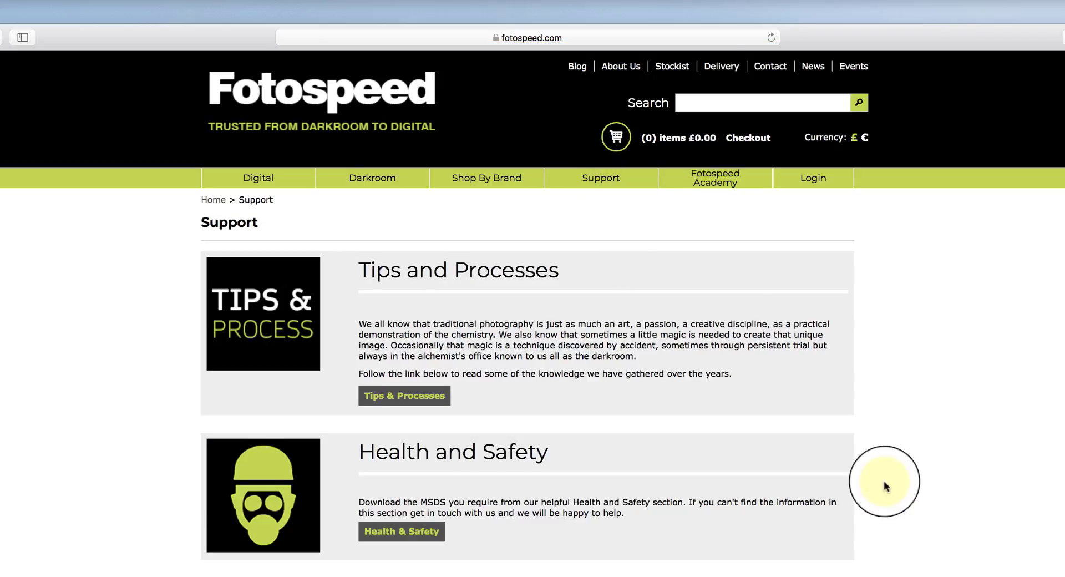
scroll(883, 479, down, 5)
scroll(884, 480, down, 2)
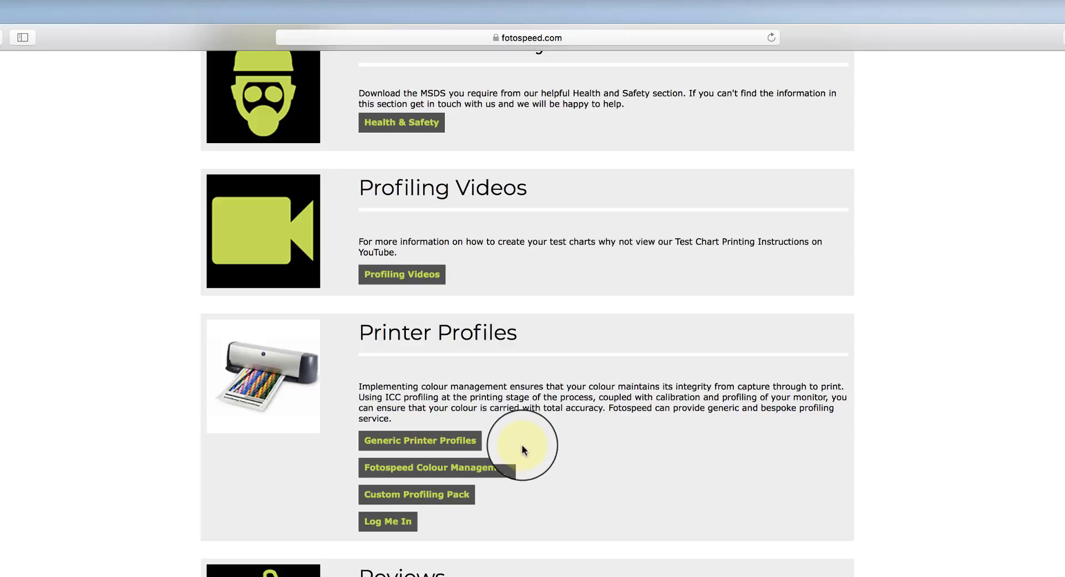
click(399, 435)
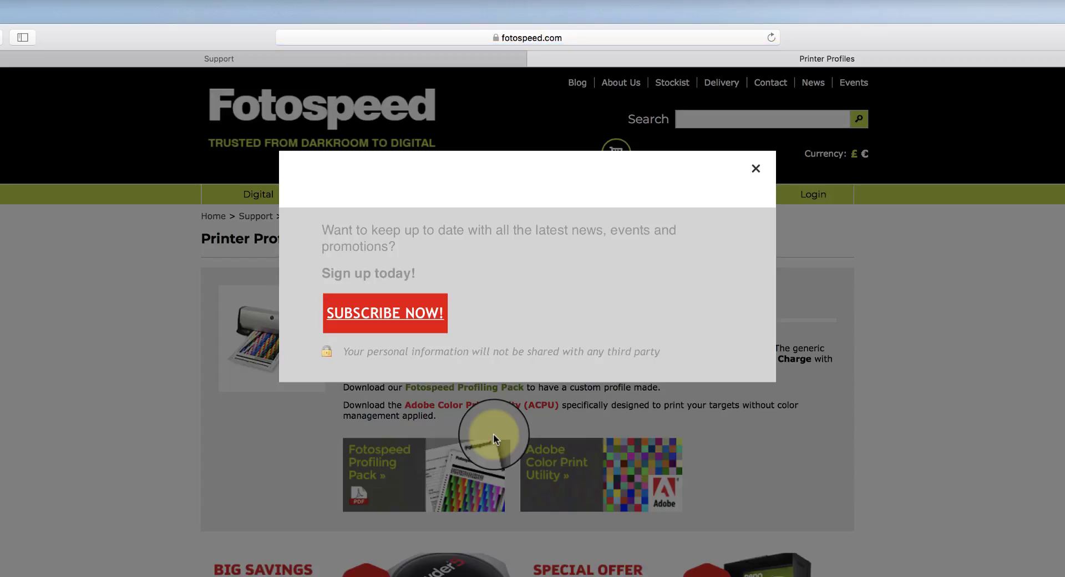
Step: Dismiss the newsletter popup and show the Epson Ink profiles for the R3880
click(754, 167)
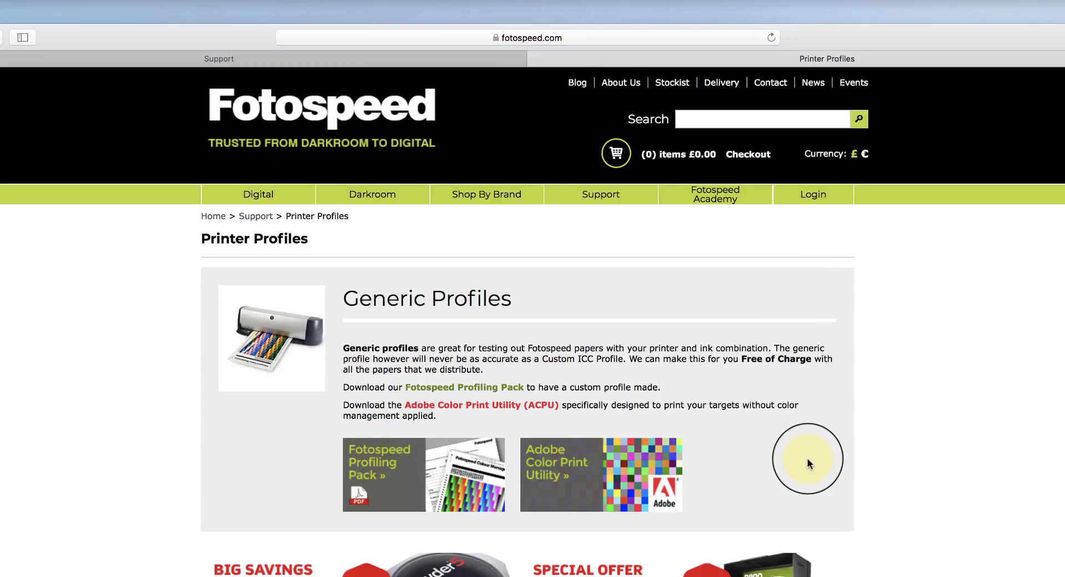
scroll(799, 468, down, 2)
scroll(799, 466, down, 4)
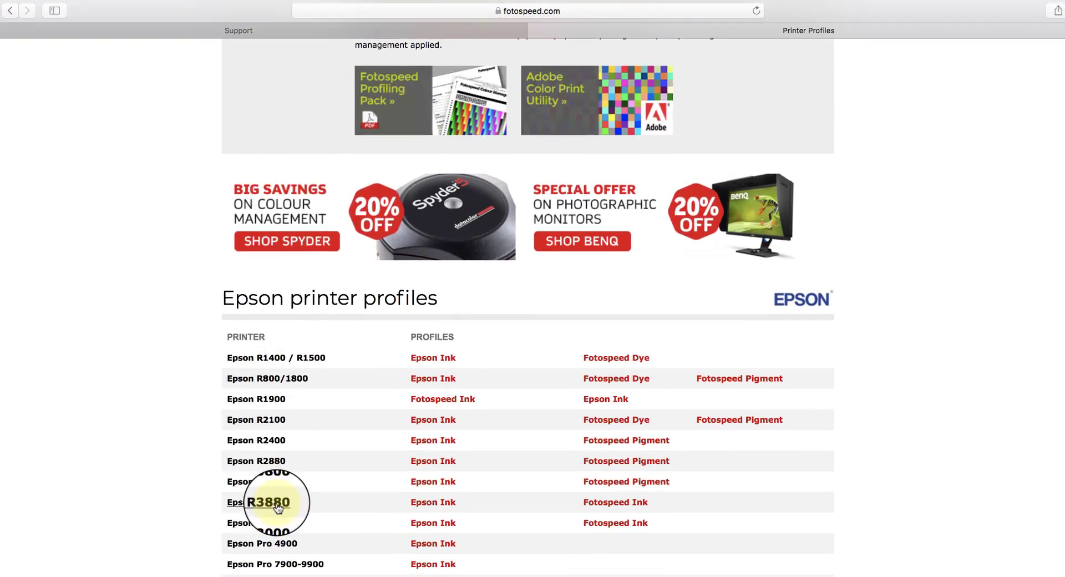
click(434, 509)
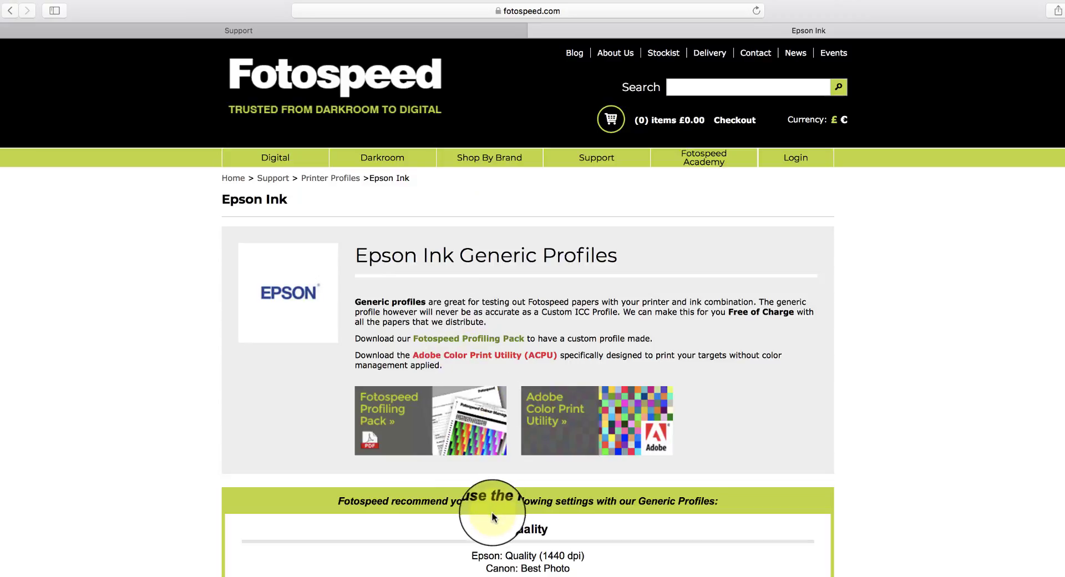
Step: Download the PhotoSmoothPearl290 profile from the Photo Range list
scroll(496, 514, down, 1)
scroll(495, 515, down, 1)
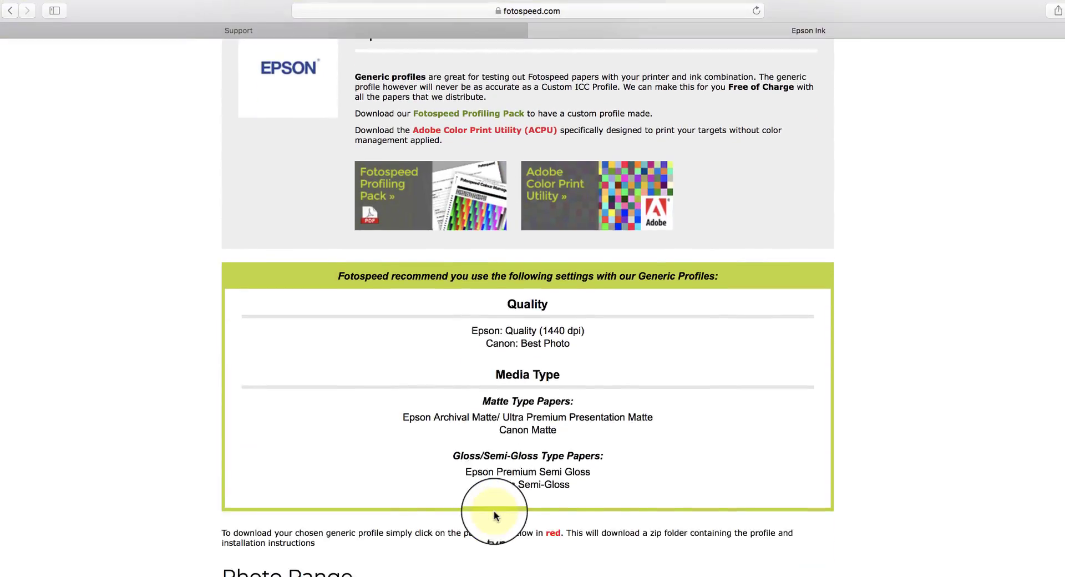
scroll(495, 515, down, 5)
scroll(495, 515, down, 3)
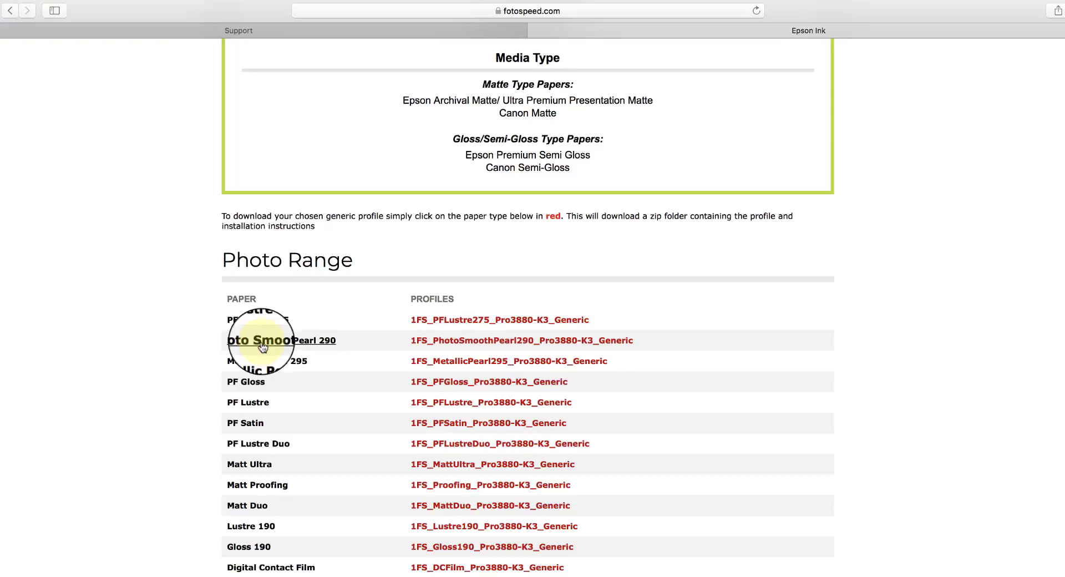
click(454, 342)
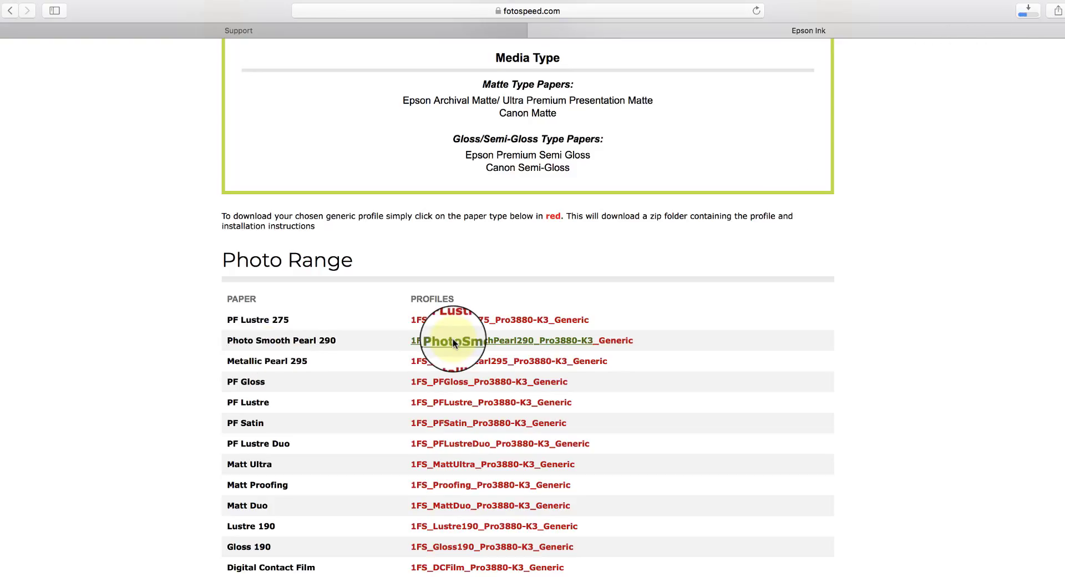
Step: Reveal the downloaded PhotoSmoothPearl290_3880-Epson folder in Finder and open Profile Installation Instructions.pdf
click(1025, 11)
drag(978, 66, 933, 85)
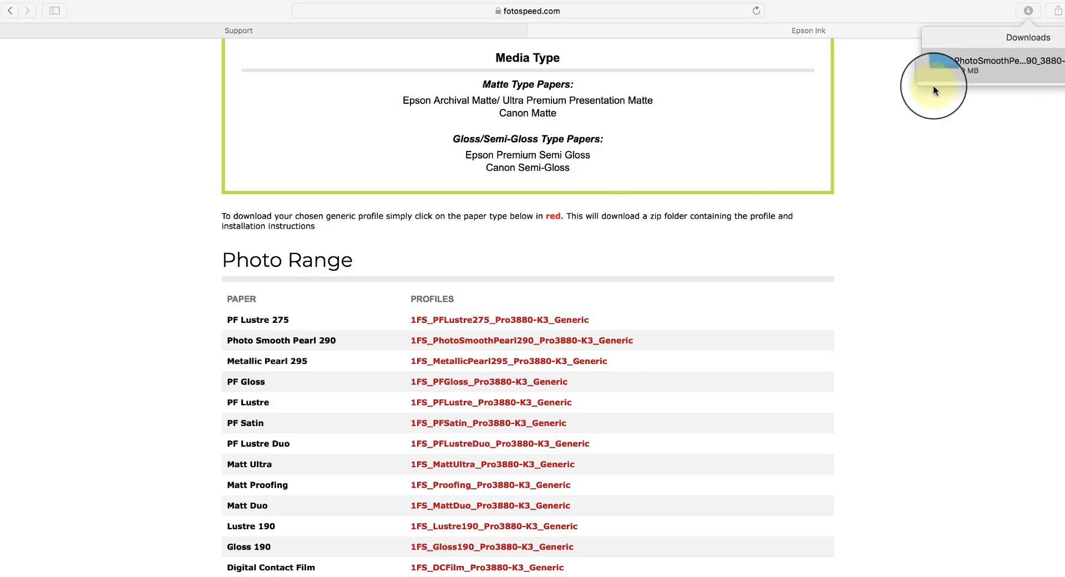
drag(807, 133, 711, 201)
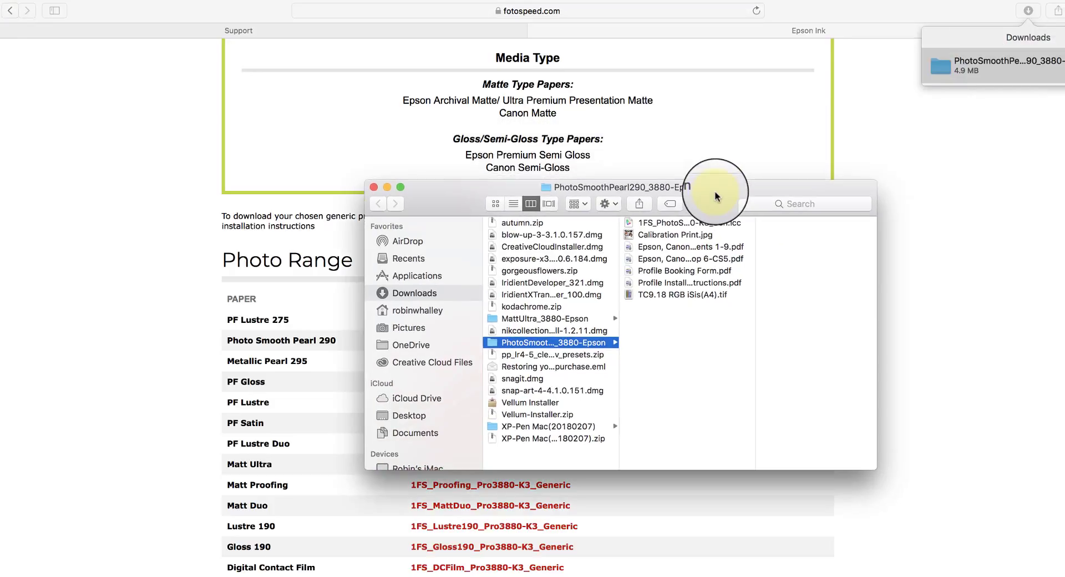
click(683, 284)
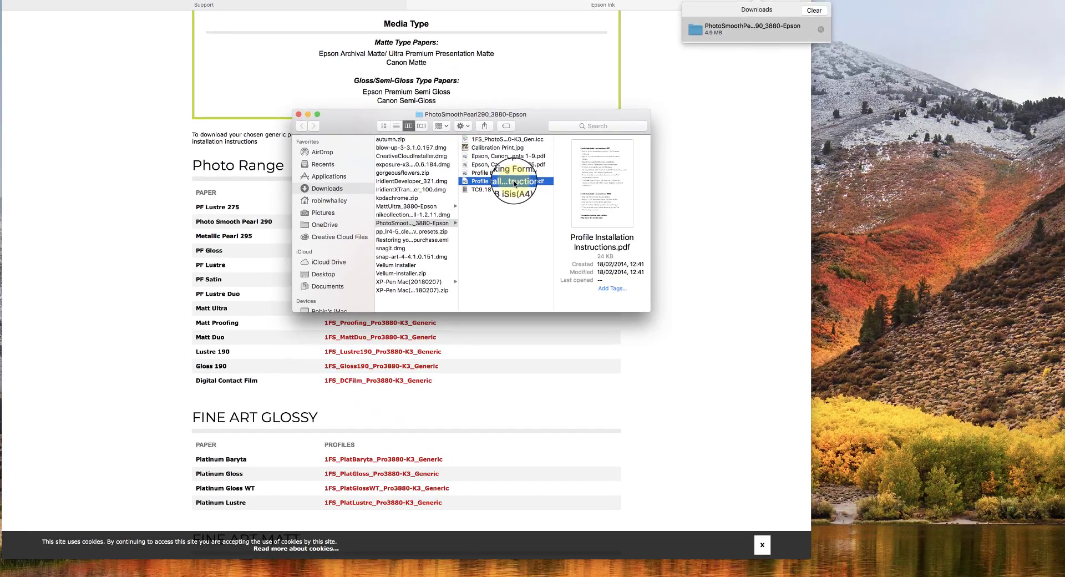
double_click(514, 183)
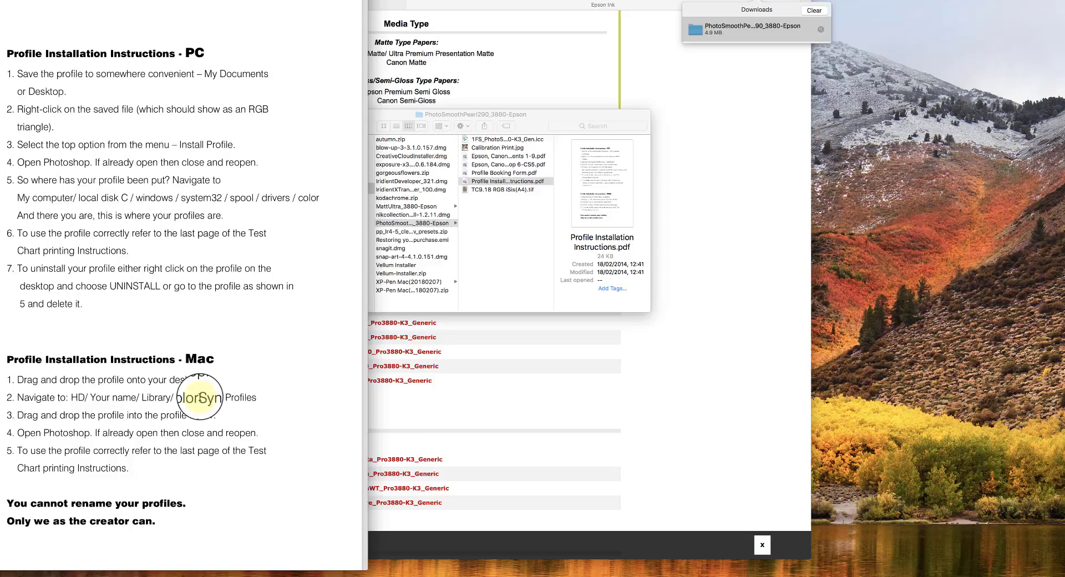
Step: Drag 1FS_PhotoSmoothPearl290_3880-K3_Gen.icc from the downloaded folder onto the desktop
click(492, 146)
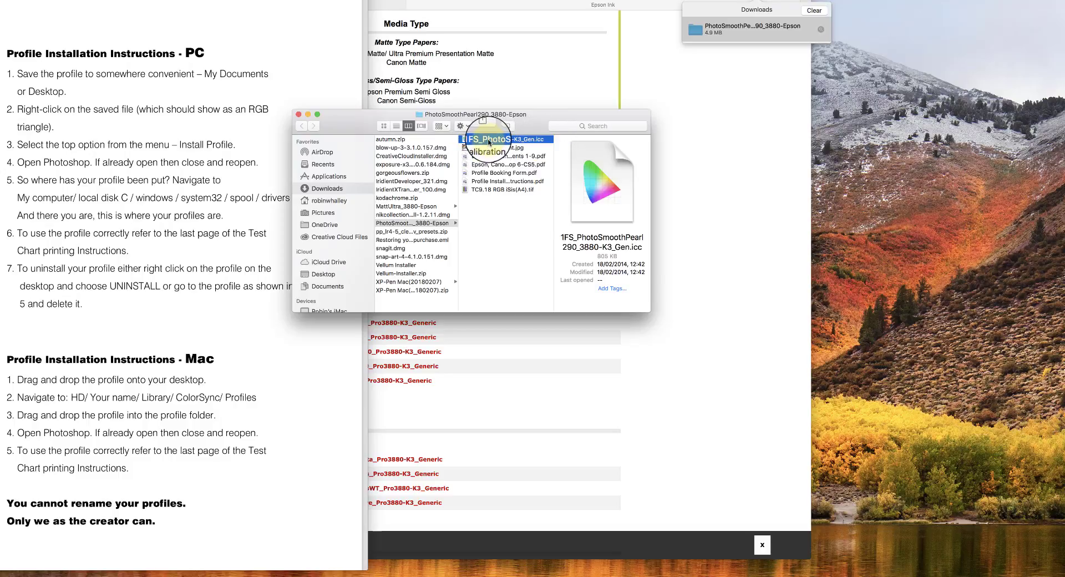
mouse_move(538, 144)
mouse_down()
mouse_move(718, 166)
mouse_move(852, 209)
mouse_up()
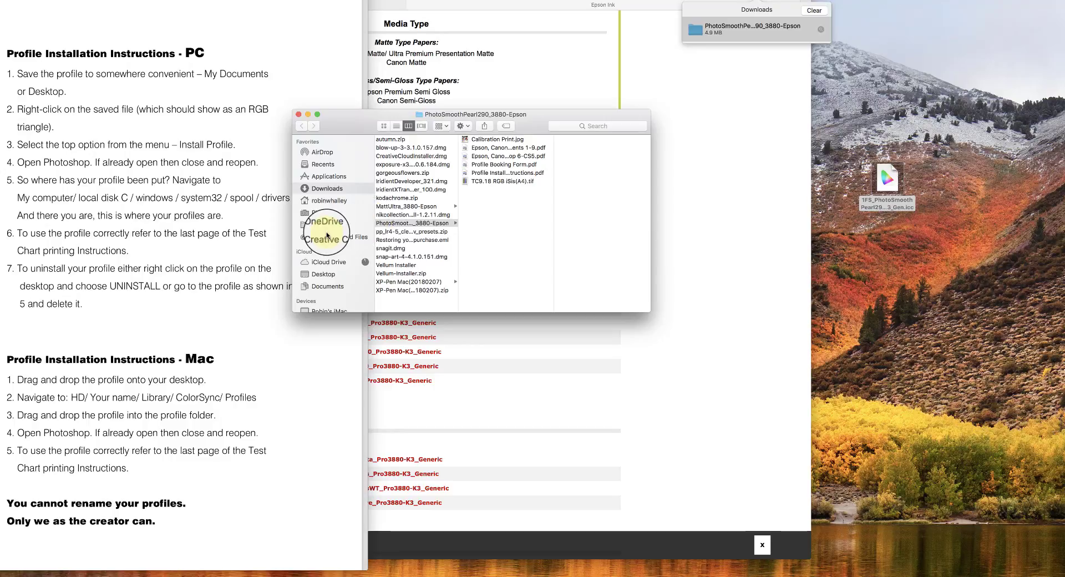
scroll(327, 235, down, 5)
scroll(327, 236, down, 3)
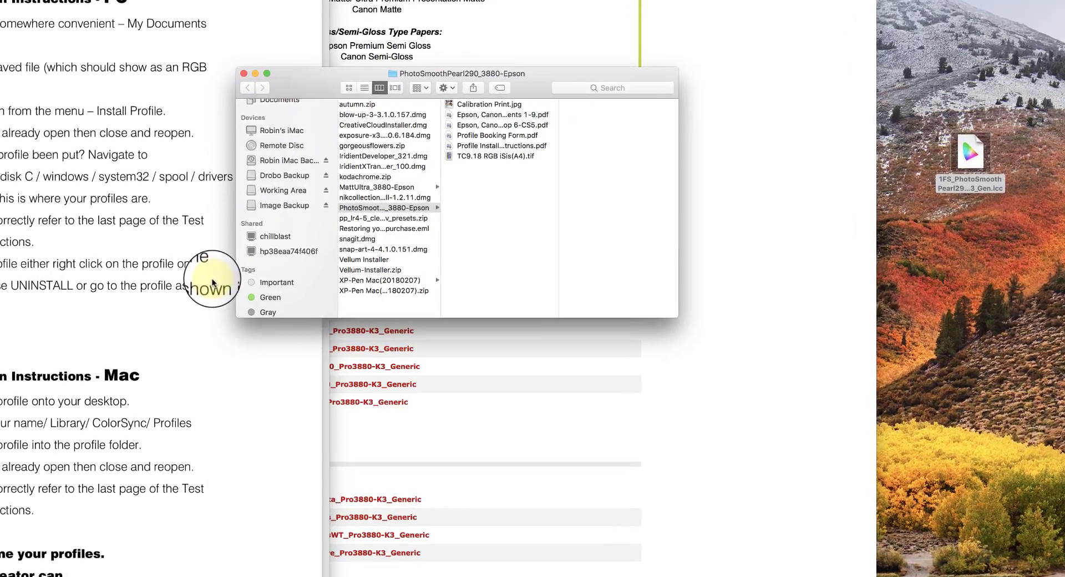
Step: Browse to Macintosh HD > Library > ColorSync > Profiles in Finder's column view
click(326, 158)
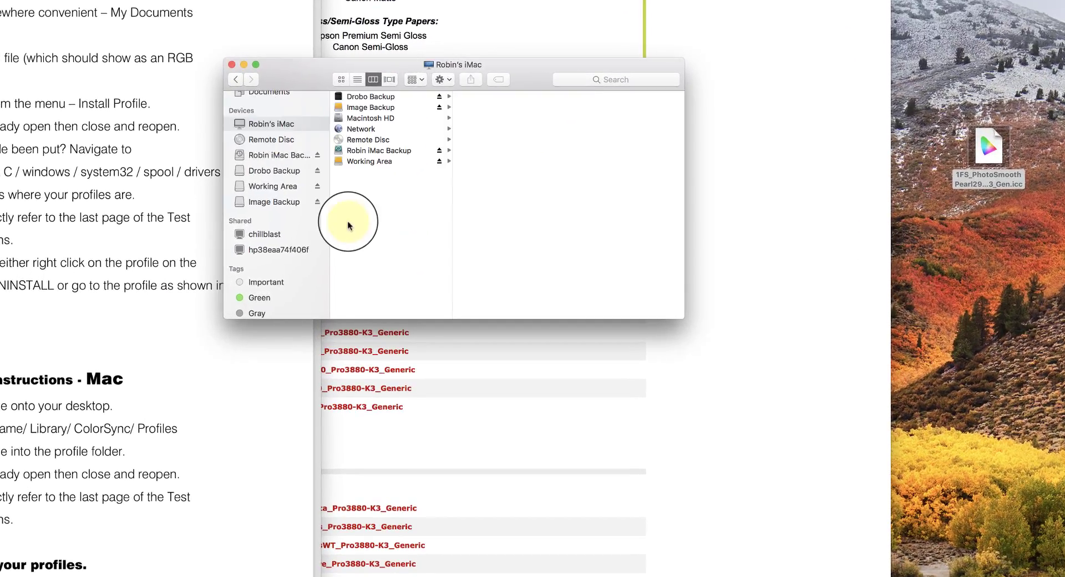
click(392, 119)
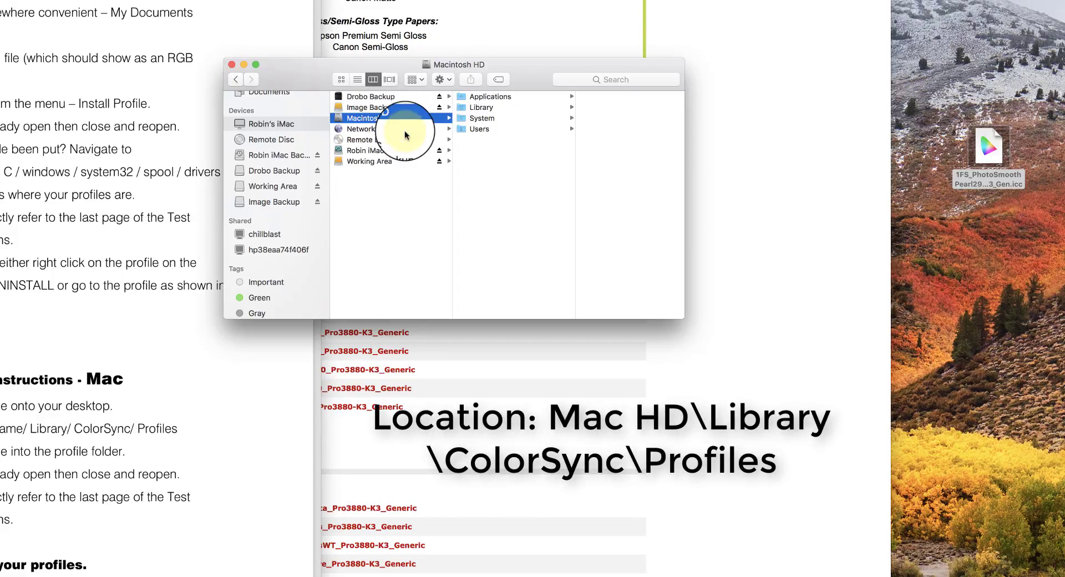
click(479, 109)
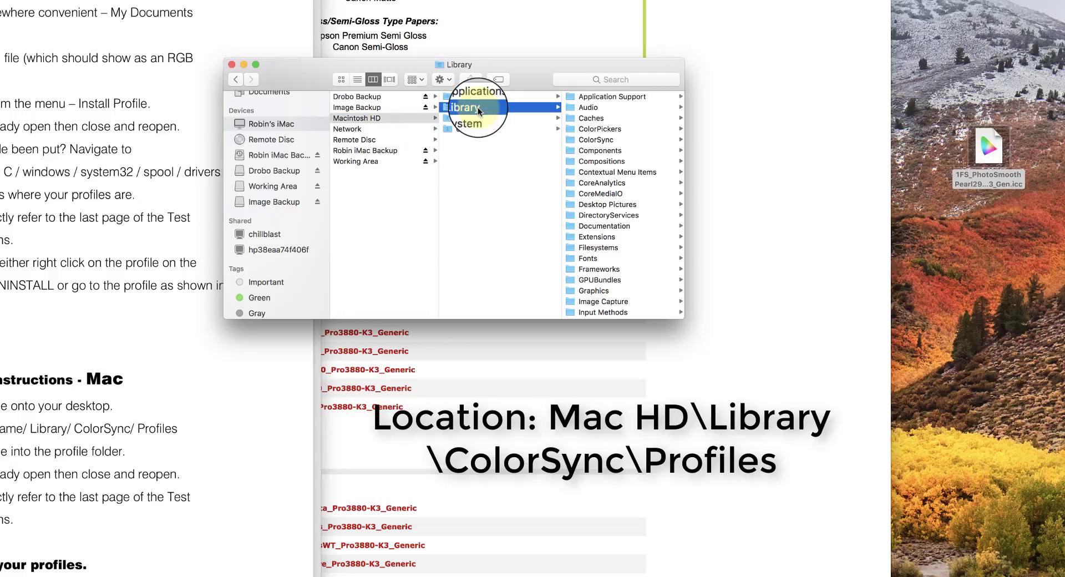
click(600, 142)
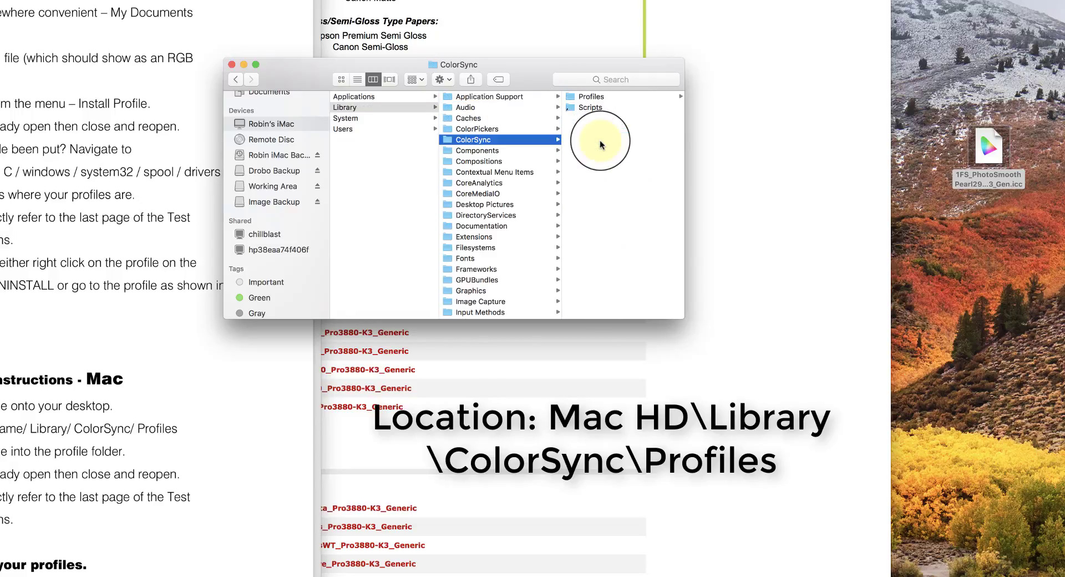
click(589, 97)
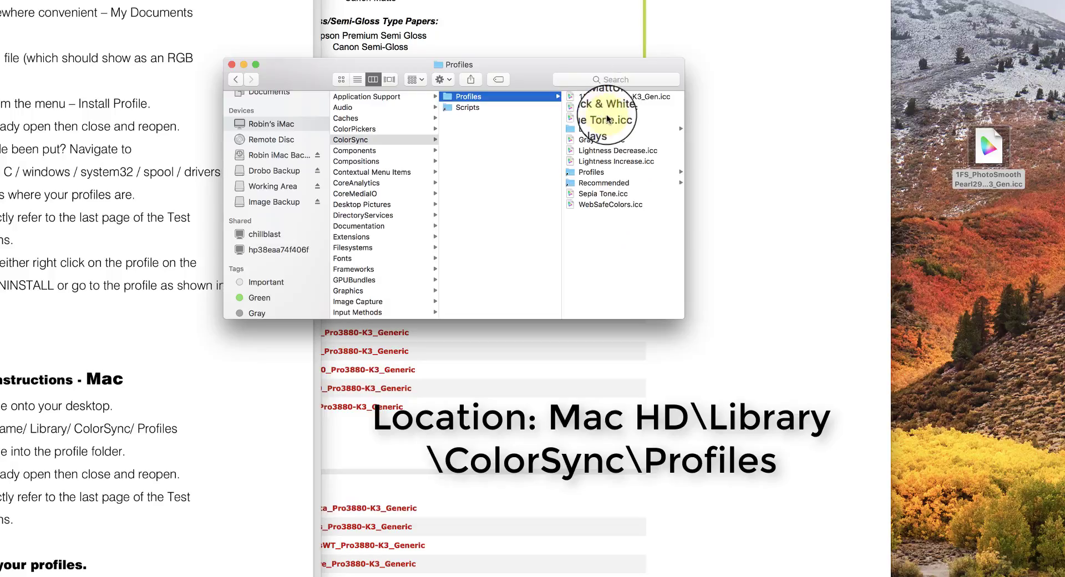
Step: Move the desktop .icc profile into Profiles, confirming the move with the admin password
drag(990, 147, 610, 252)
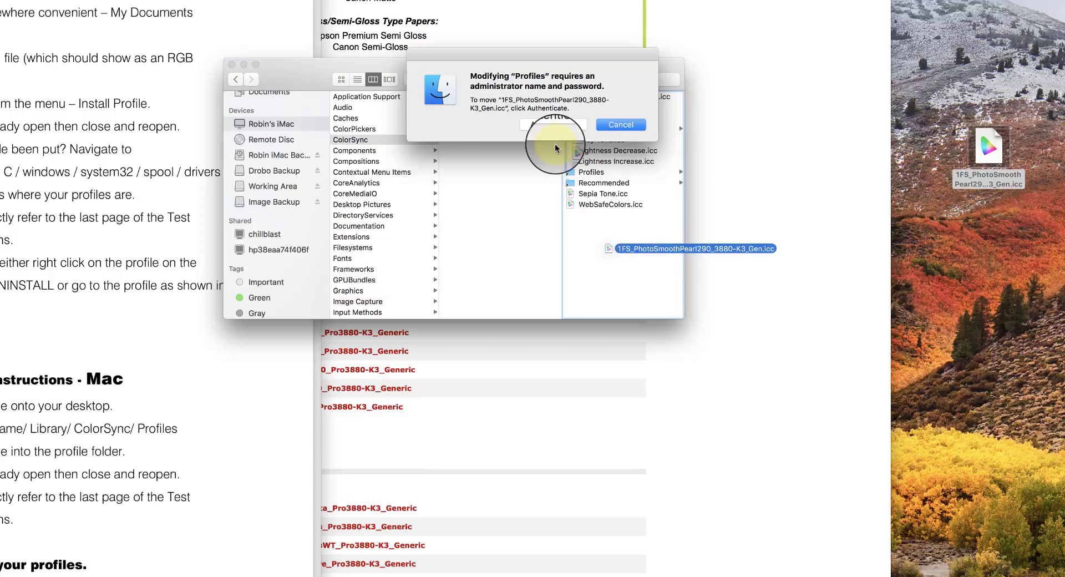
click(604, 130)
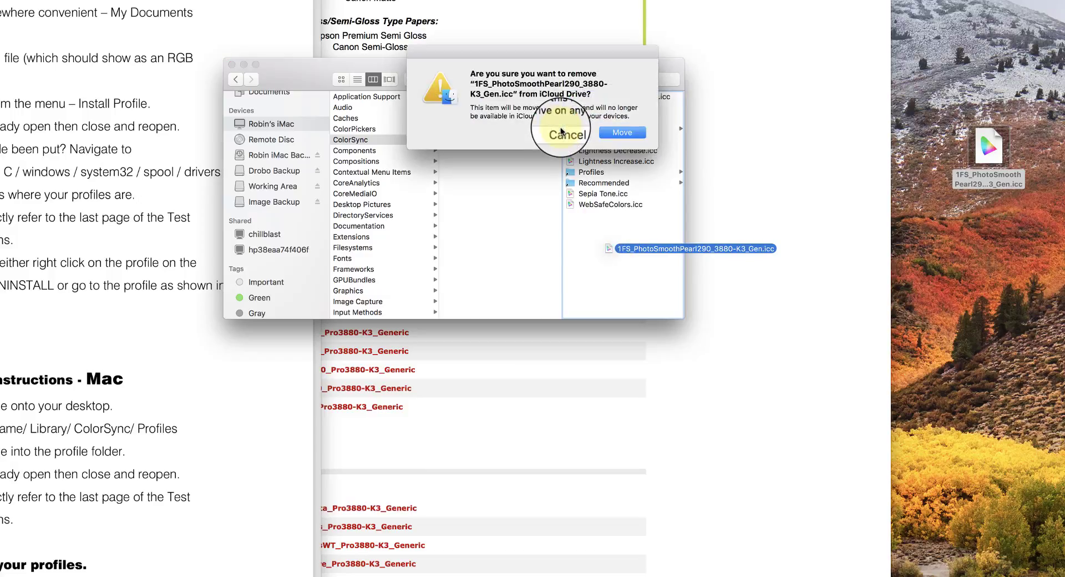
click(624, 132)
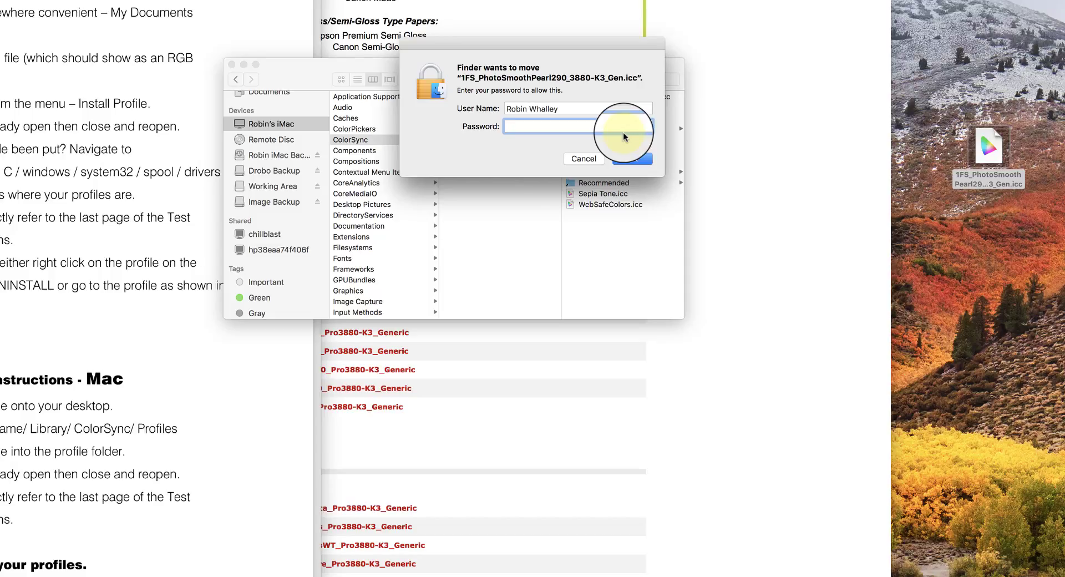
text(********)
click(632, 160)
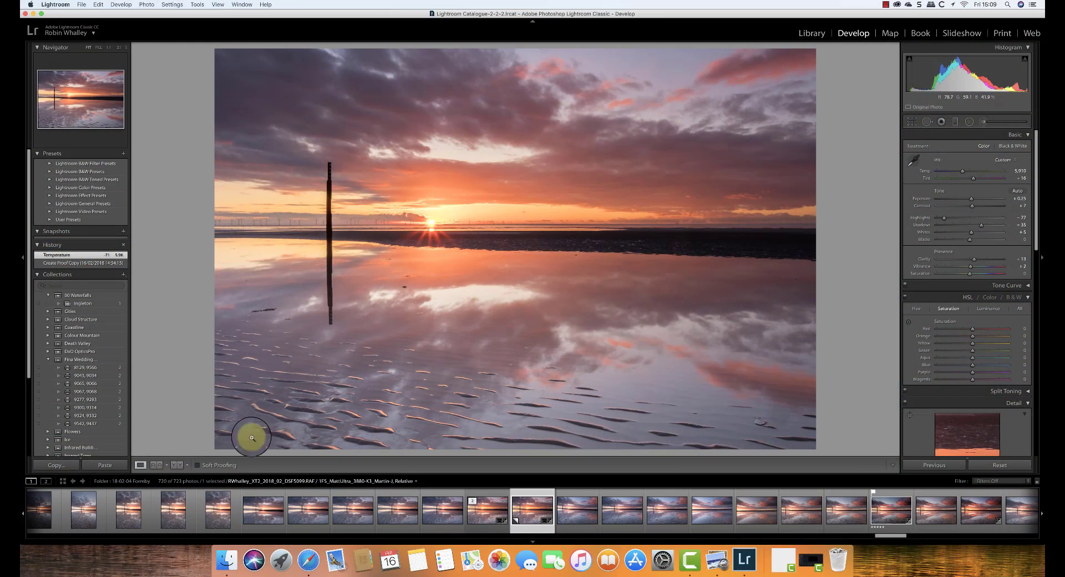
Step: Enable Soft Proofing on the sunset photo and show the proofing Profile list
click(197, 466)
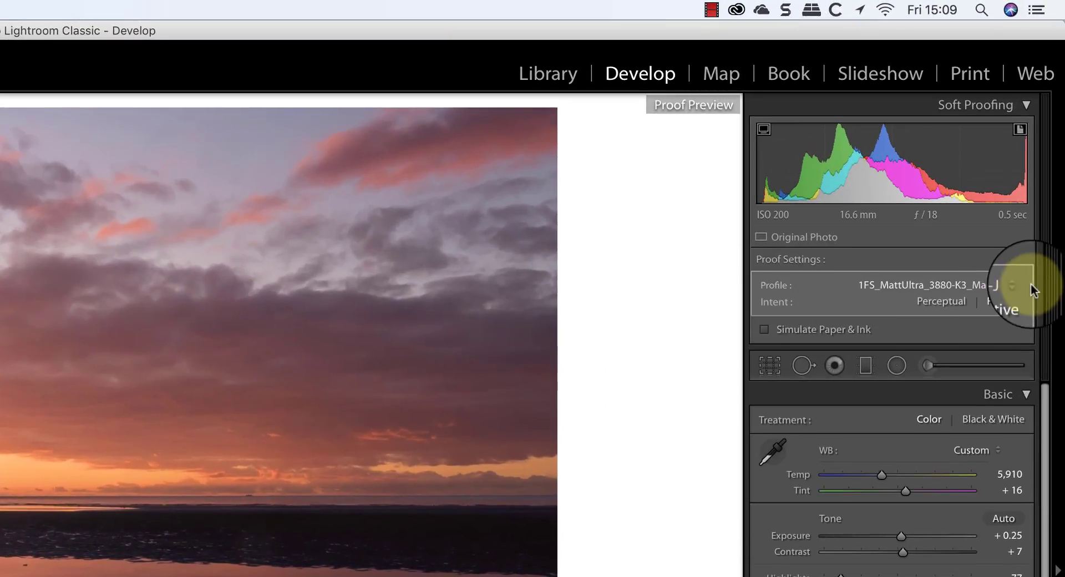
click(1017, 284)
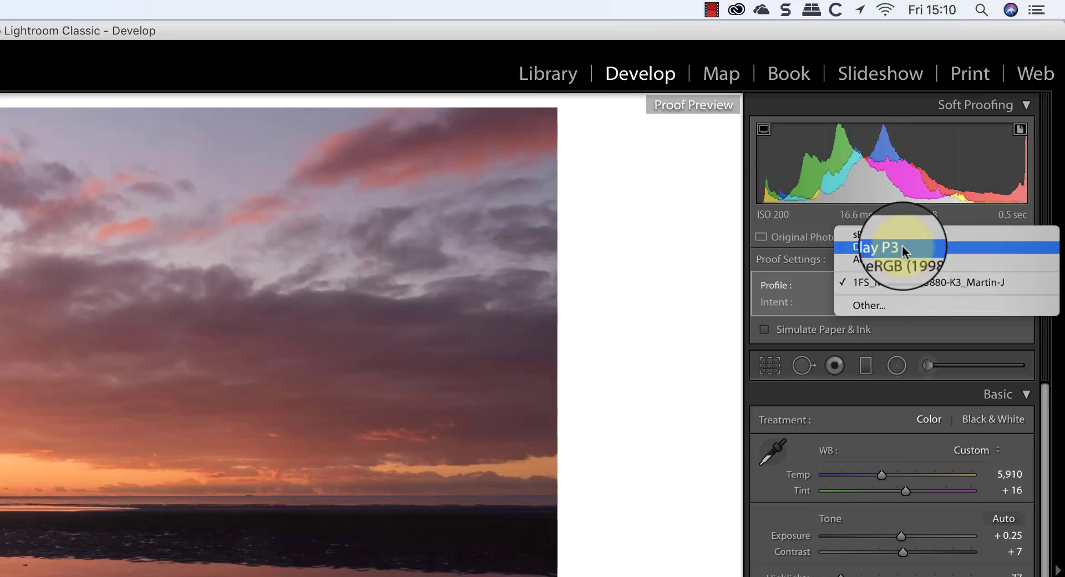
Step: Through Other…, tick 1FS_PhotoSmoothPearl290_3880-K3_Gen in Choose Profiles and confirm
click(871, 305)
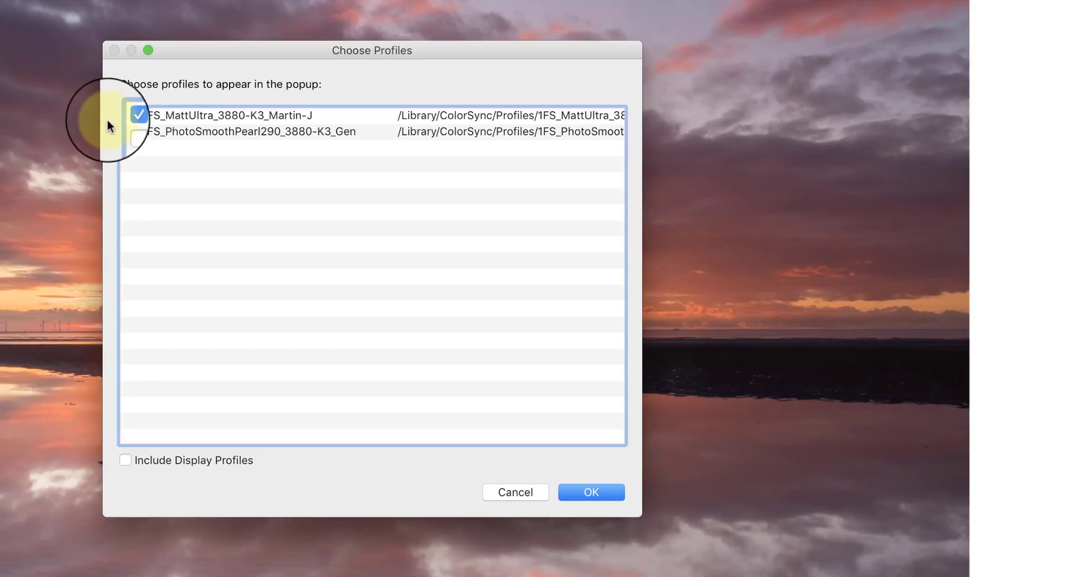
click(128, 133)
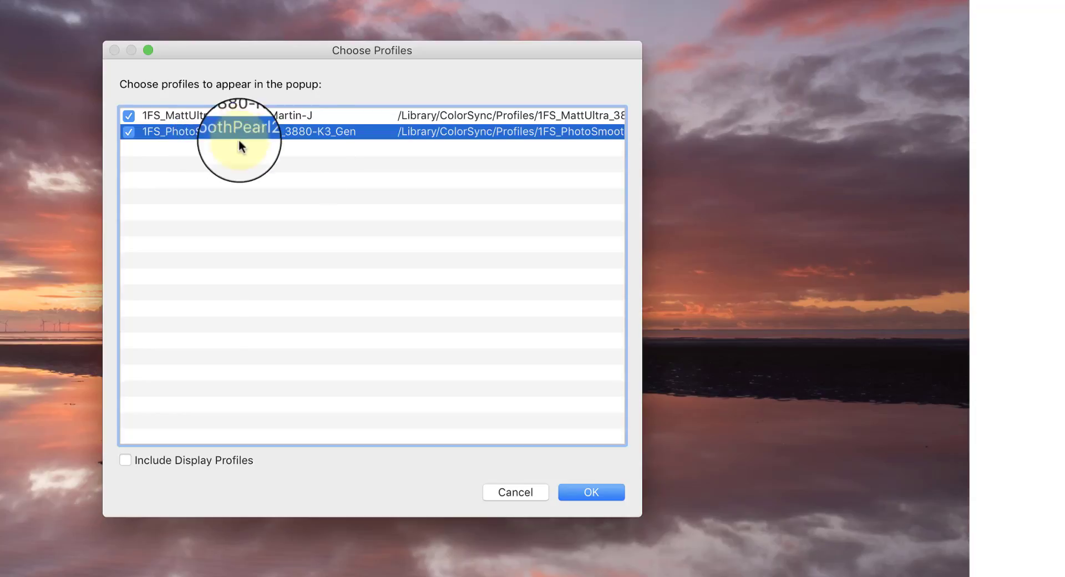
click(592, 485)
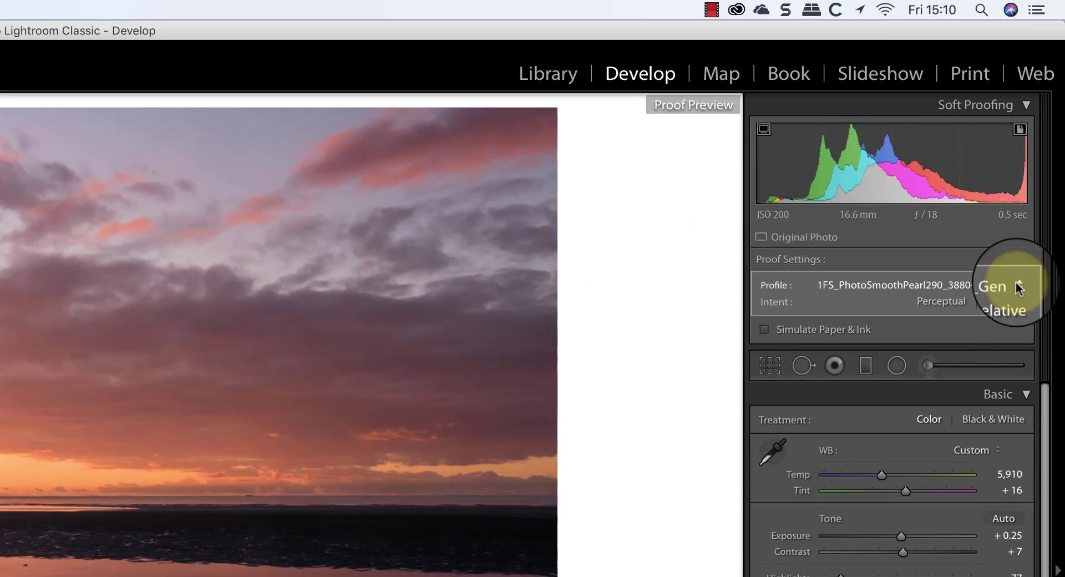
Step: Preview the proof with MattUltra, then switch back to PhotoSmoothPearl
click(1015, 282)
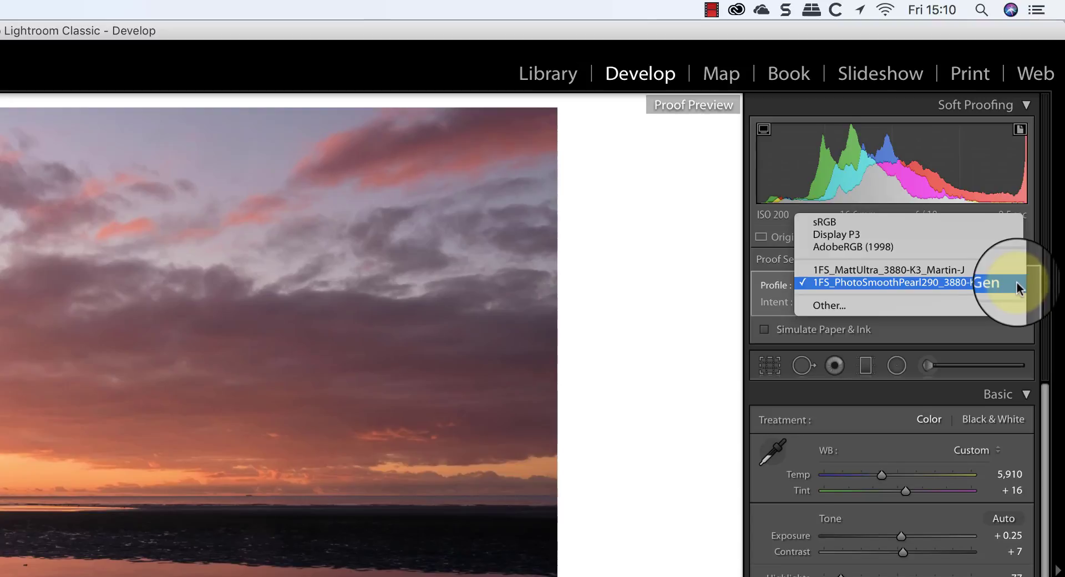
click(872, 273)
click(937, 282)
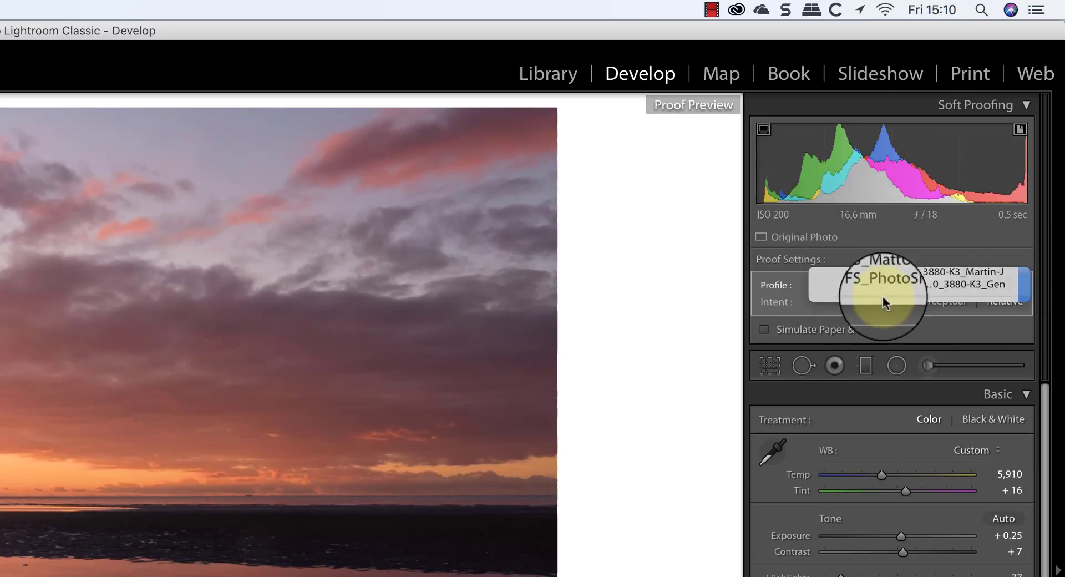
click(763, 329)
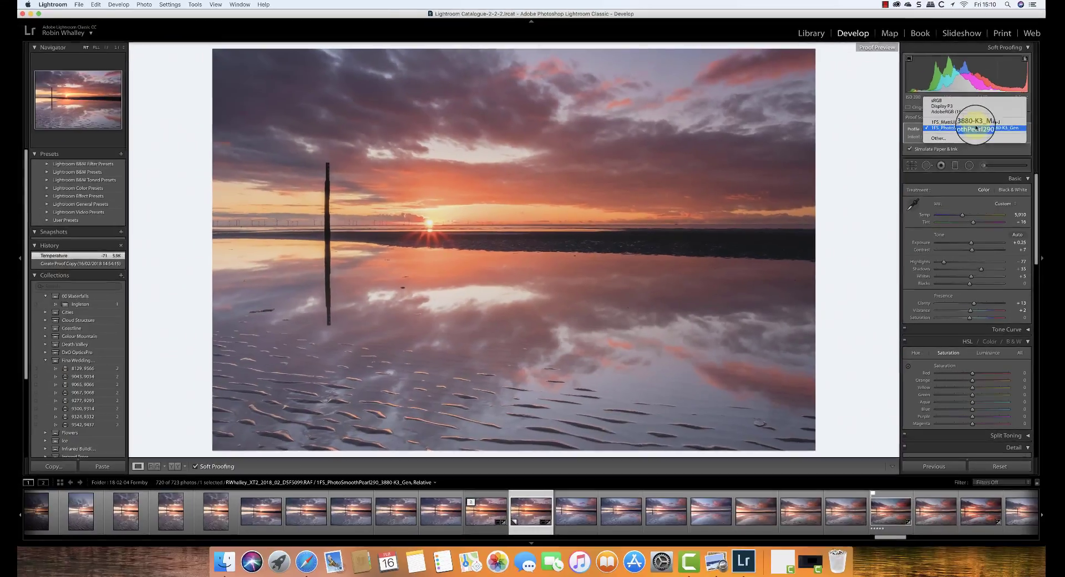
Step: Keep the PhotoSmoothPearl proof with Simulate Paper & Ink and Perceptual intent
click(970, 125)
click(970, 127)
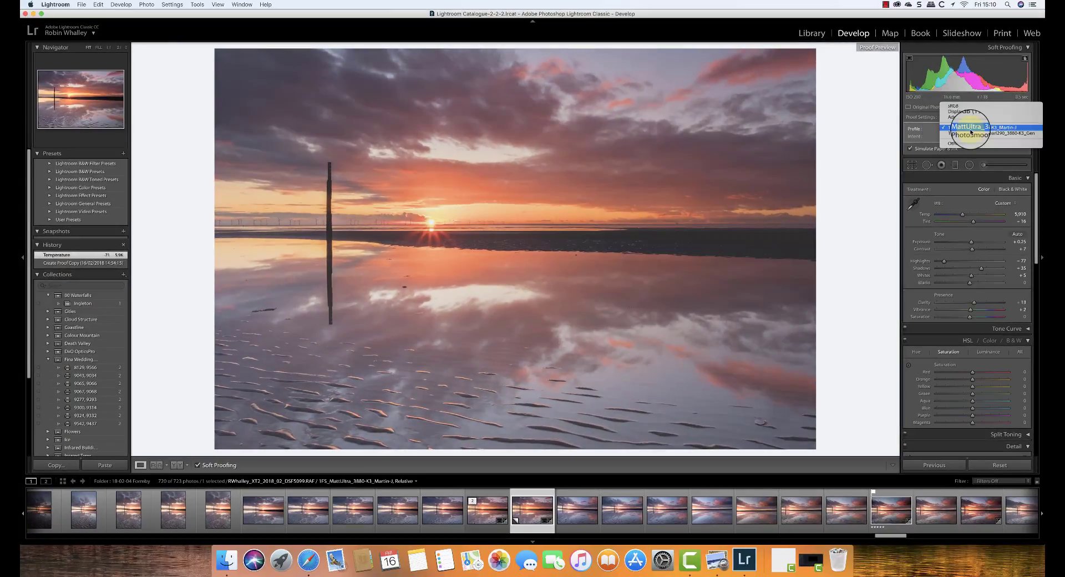
click(967, 140)
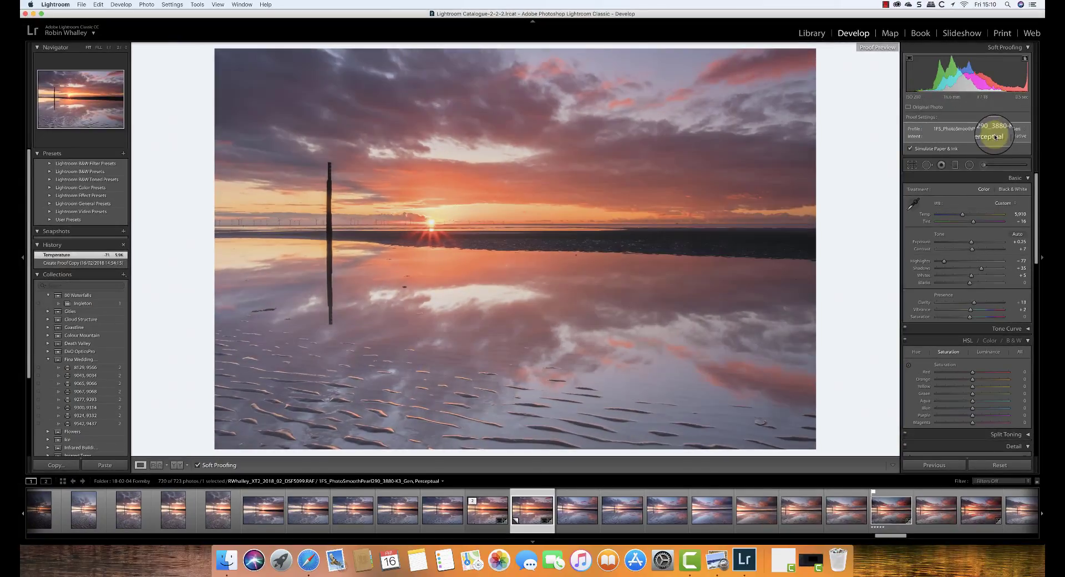